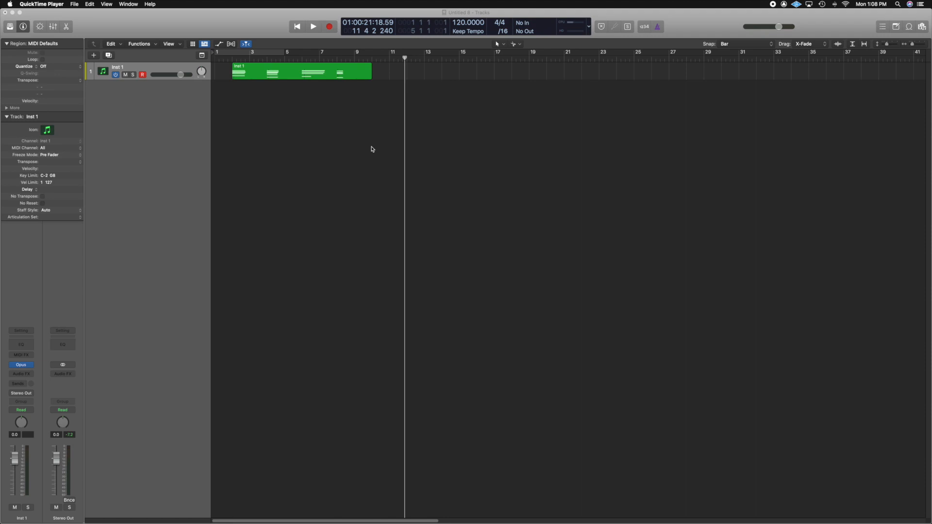
# Step: Play back the Inst 1 region from the start of the project
pyautogui.click(215, 57)
pyautogui.press('space')
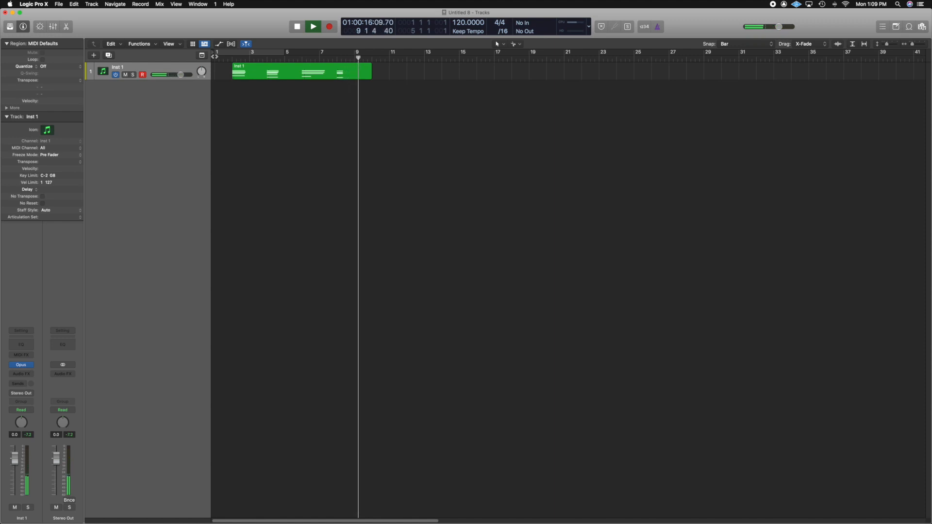
pyautogui.press('space')
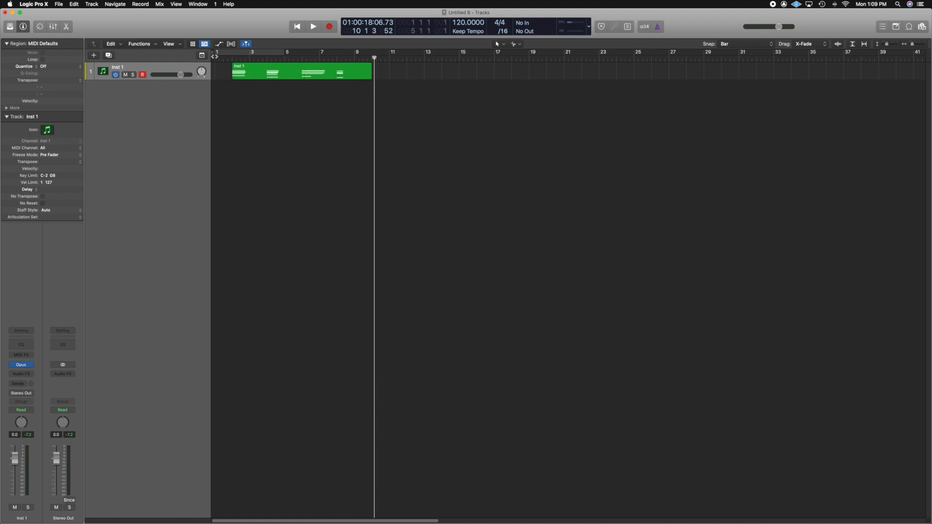
# Step: Bounce the Inst 1 region in place to a new track named Piano Reverse Audio, with the source muted
pyautogui.click(271, 74)
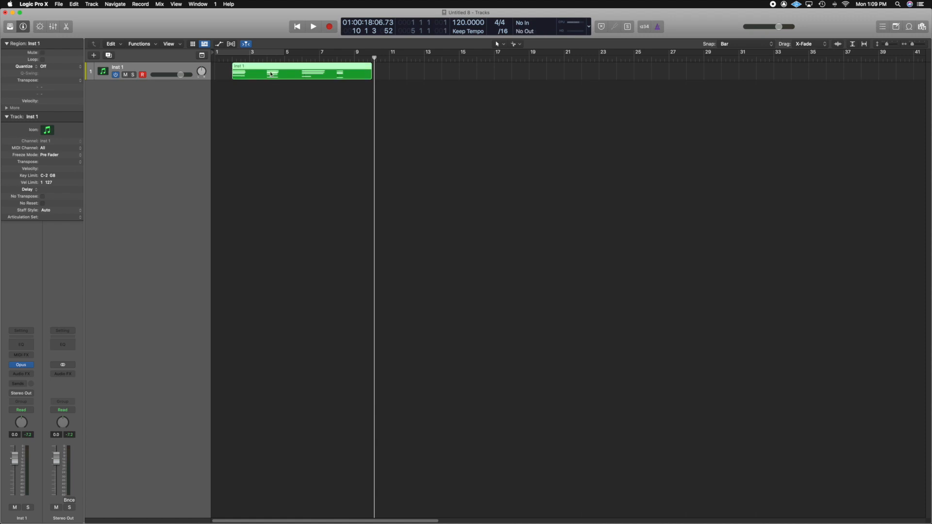
pyautogui.rightClick(271, 75)
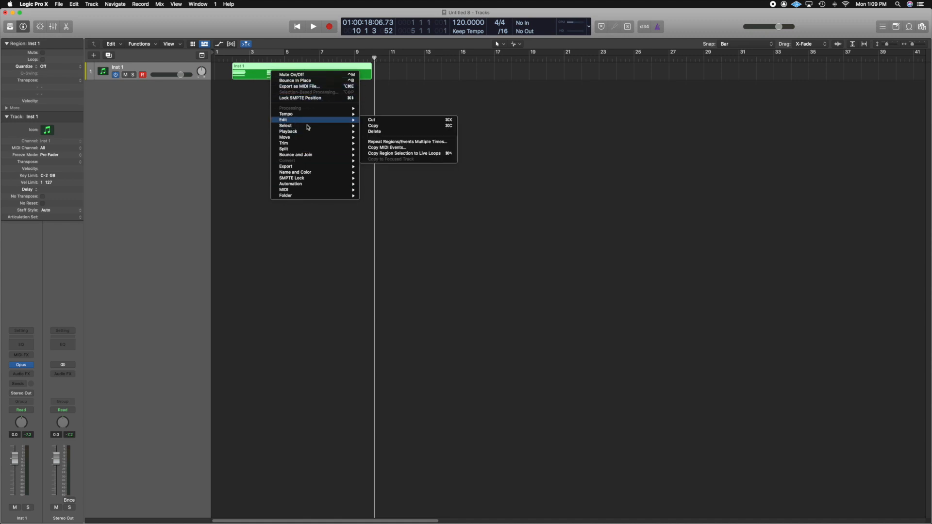
pyautogui.moveTo(307, 134)
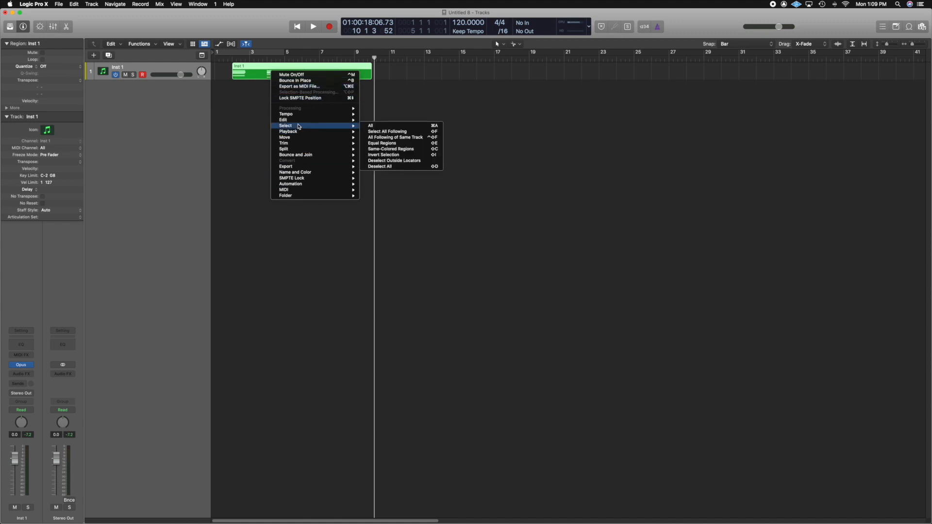
pyautogui.moveTo(304, 157)
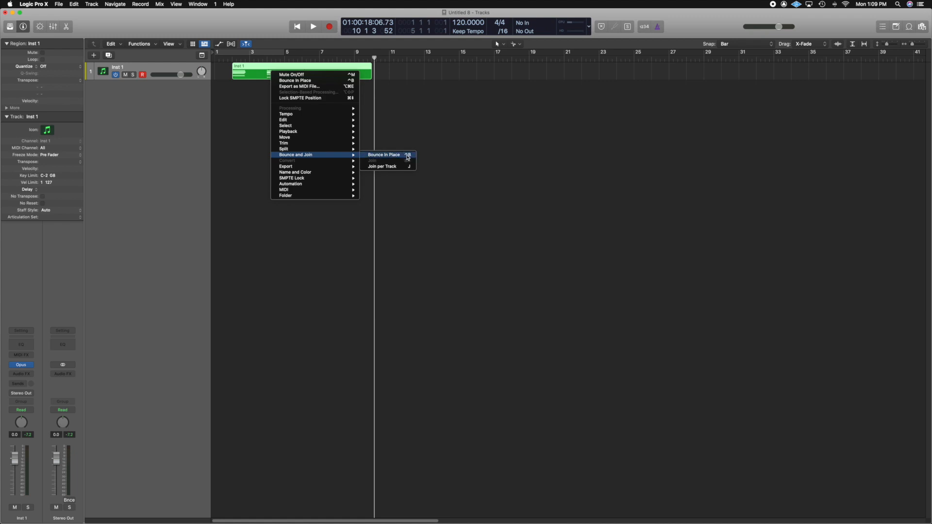
pyautogui.click(392, 115)
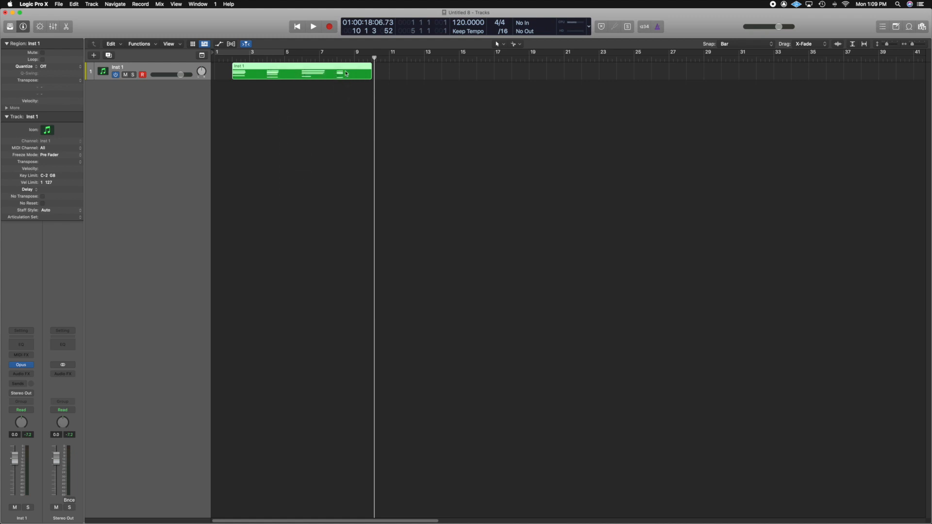
pyautogui.hotkey('ctrl', 'b')
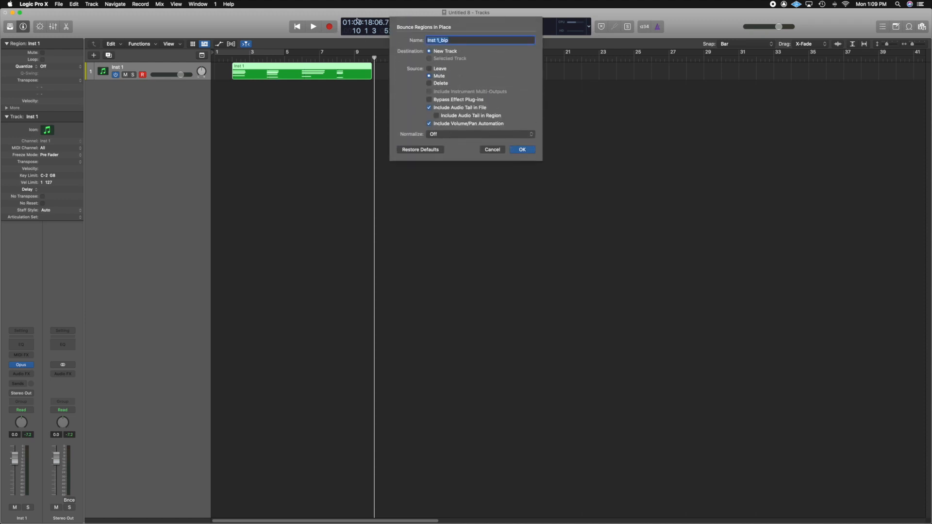
pyautogui.write('Piano Reverse Audio')
pyautogui.click(515, 149)
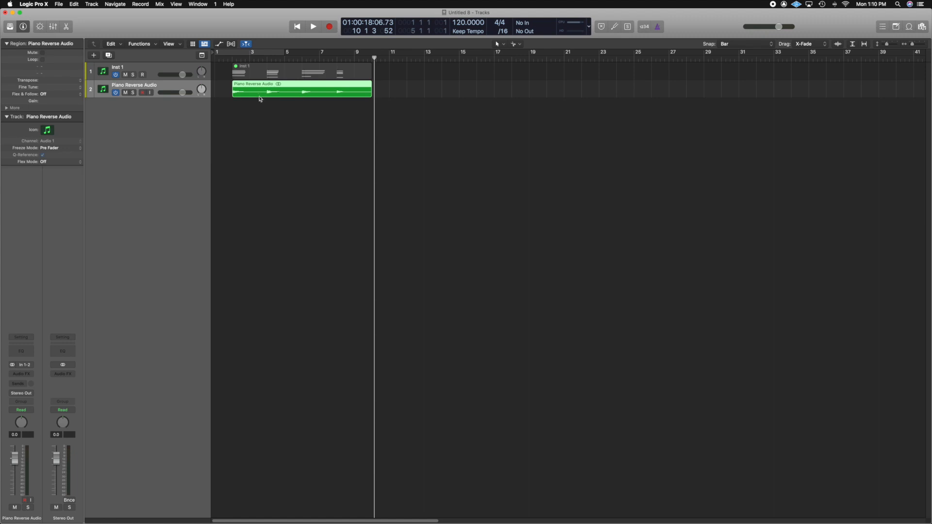
# Step: Try splitting the Piano Reverse Audio region at the chord onsets on bars 4, 6 and 8, and undo the splits
pyautogui.click(262, 130)
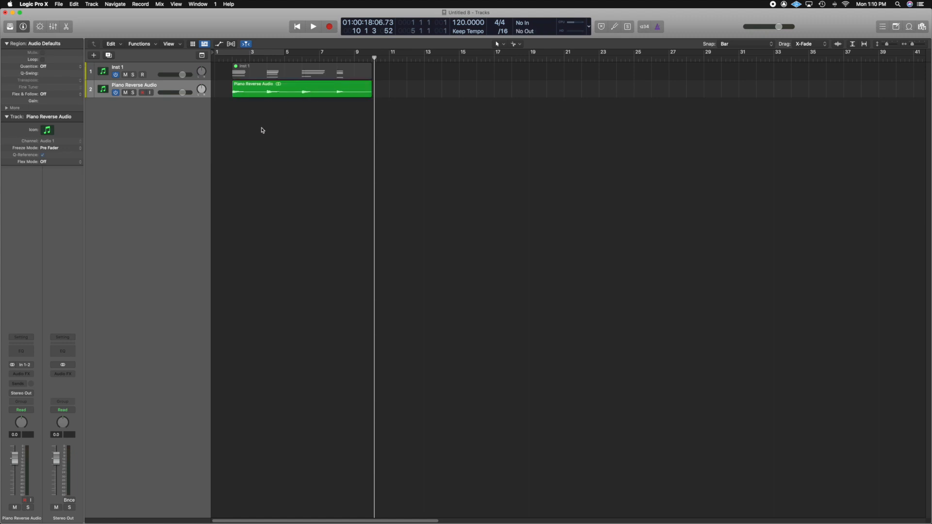
pyautogui.click(296, 97)
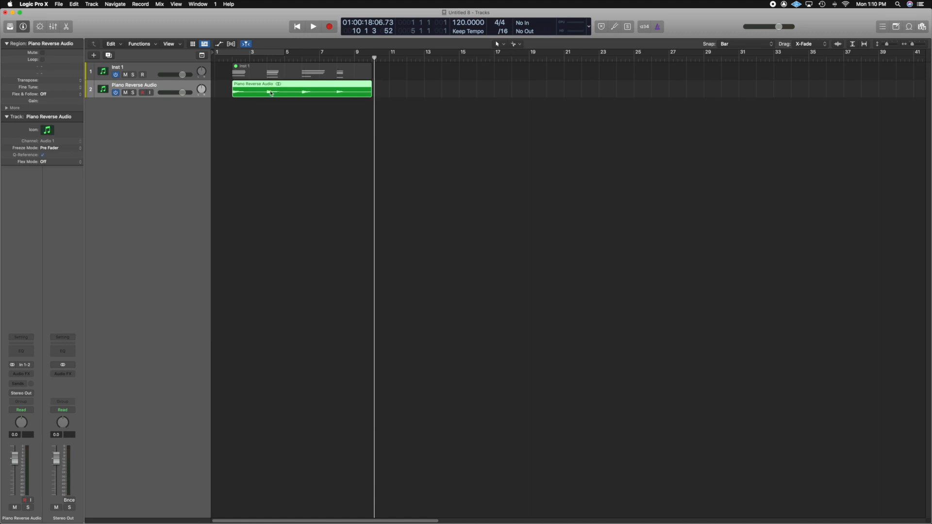
pyautogui.click(255, 107)
pyautogui.click(268, 94)
pyautogui.click(268, 91)
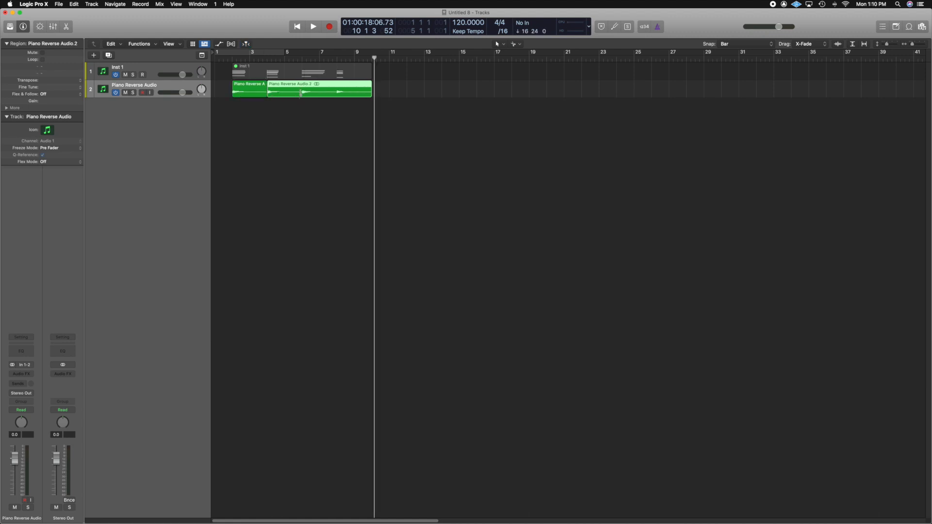
pyautogui.click(313, 92)
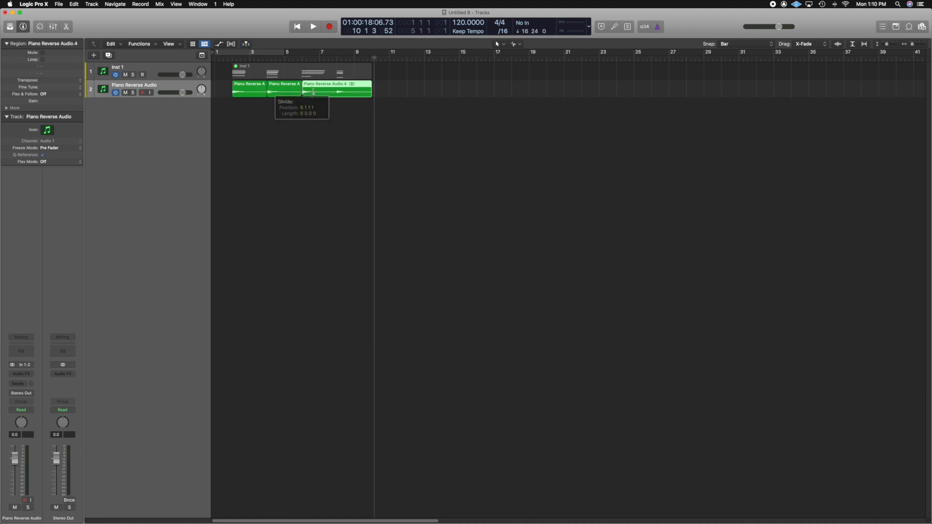
pyautogui.click(338, 91)
pyautogui.press('super+z')
pyautogui.press('super+z')
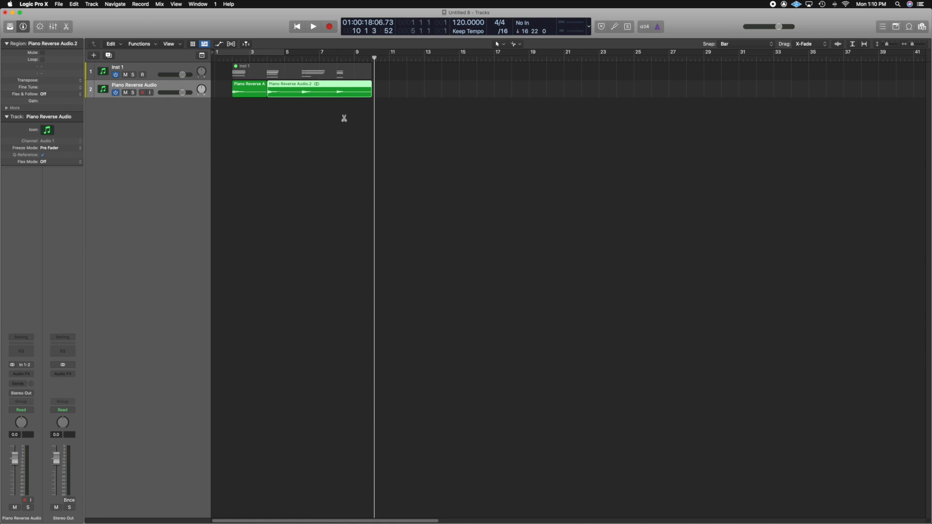
pyautogui.press('super+z')
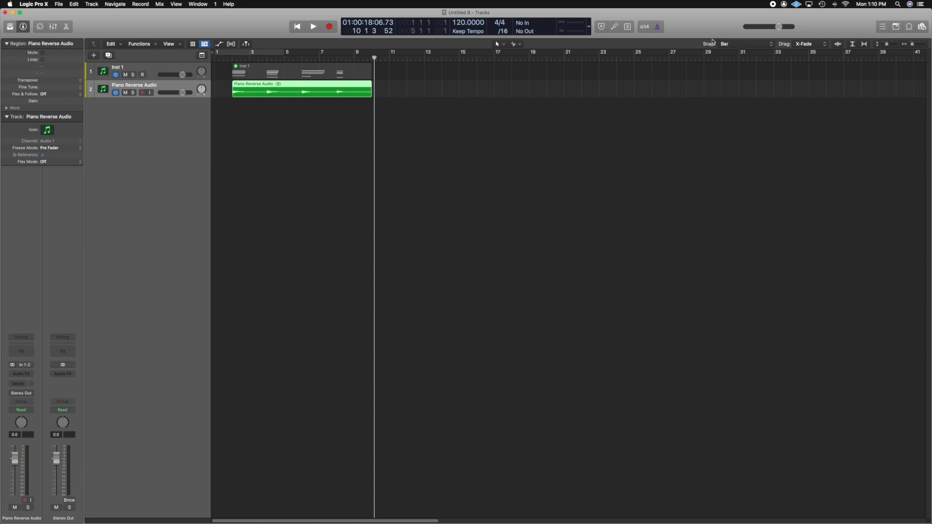
# Step: With snapping set to Bar, split the Piano Reverse Audio region at bars 4, 6 and 8
pyautogui.click(751, 46)
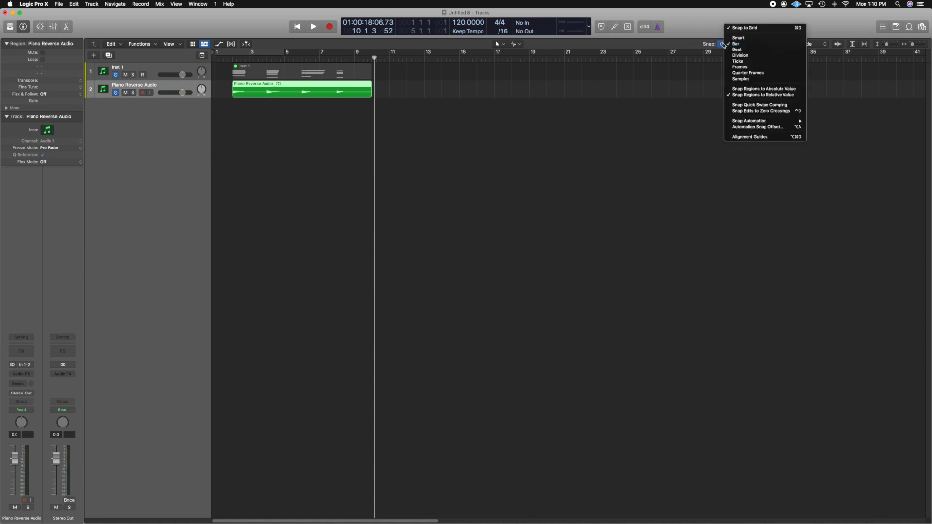
pyautogui.click(737, 45)
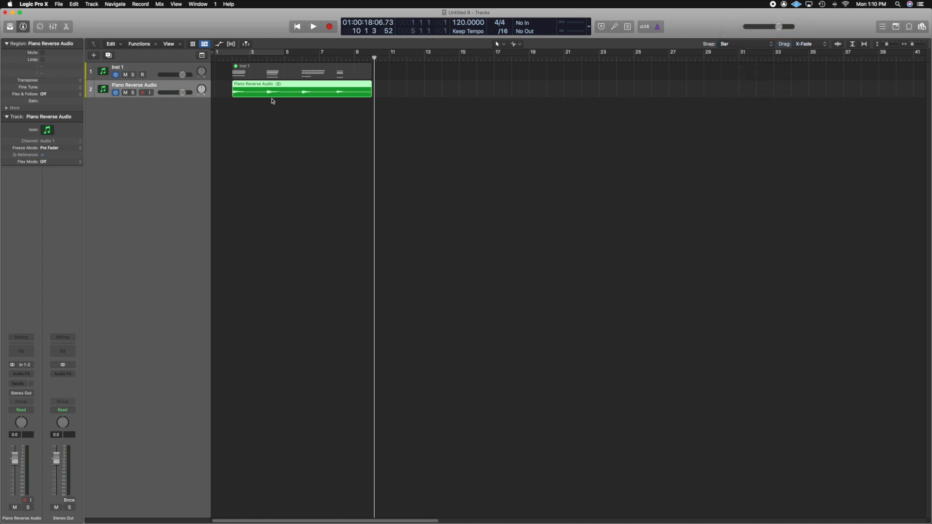
pyautogui.click(264, 121)
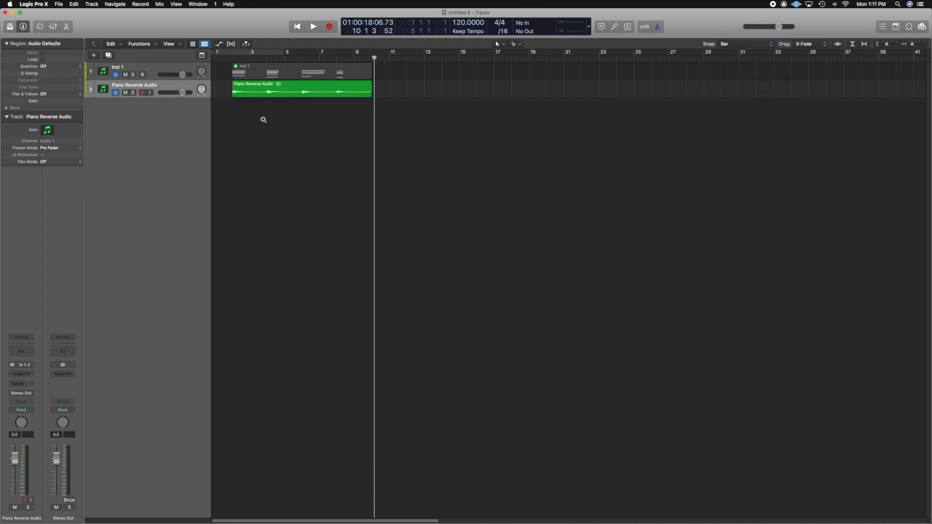
pyautogui.keyDown('alt'); pyautogui.click(270, 92); pyautogui.keyUp('alt')
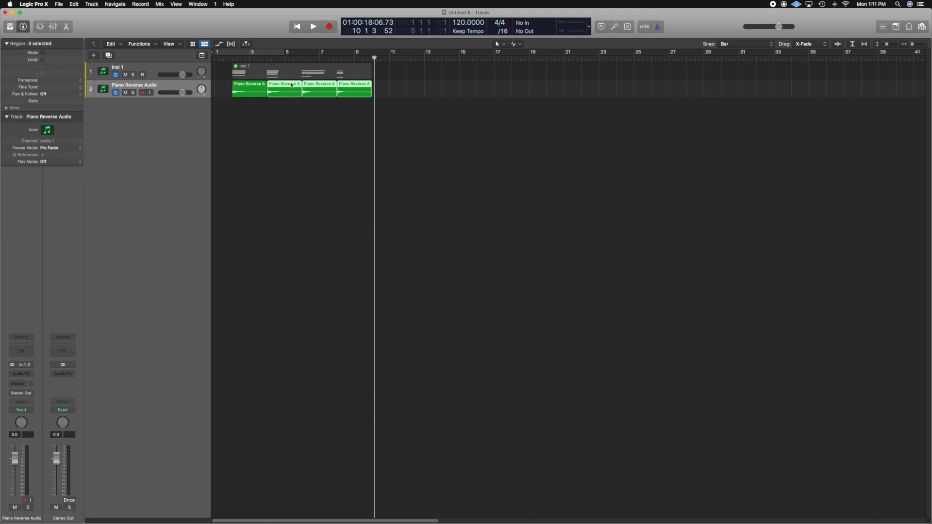
pyautogui.click(291, 119)
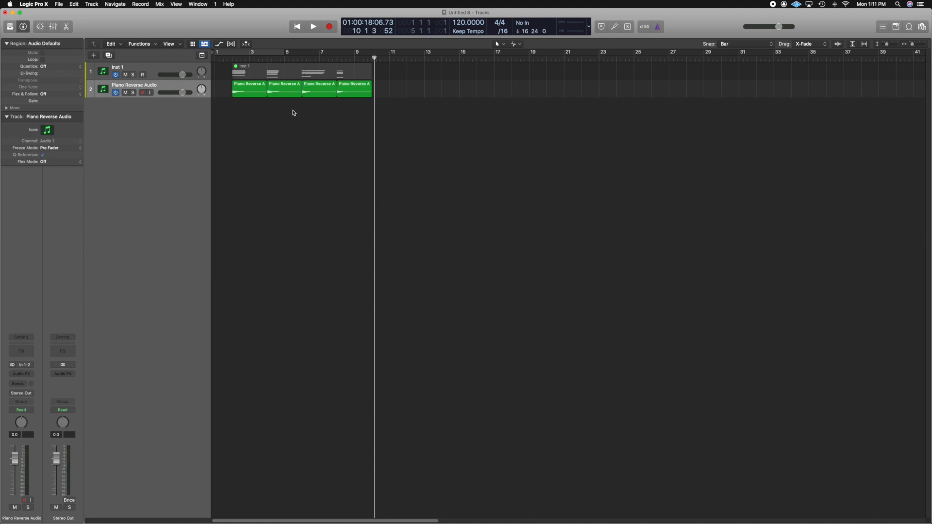
# Step: Open the first Piano Reverse Audio segment in the audio file editor, enlarge the editor, and look through its processing functions
pyautogui.doubleClick(260, 95)
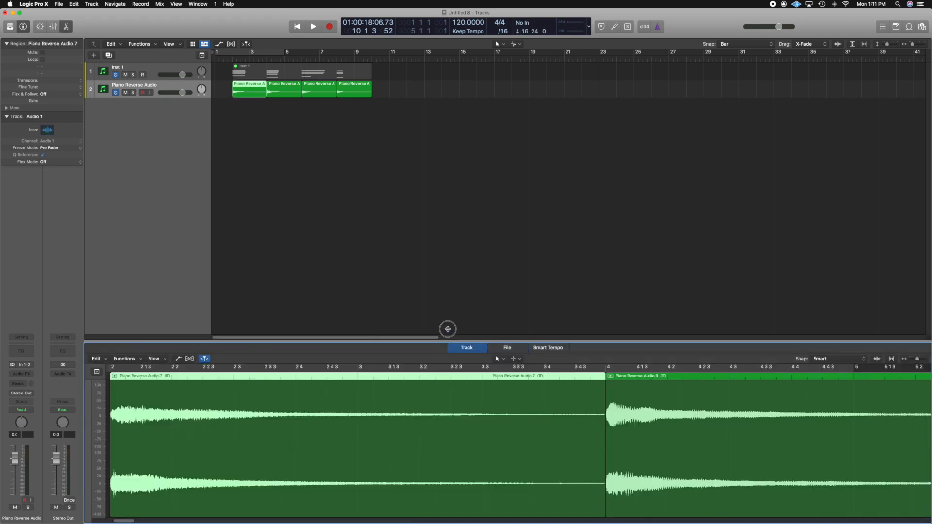
pyautogui.moveTo(445, 328); pyautogui.dragTo(439, 223)
pyautogui.click(505, 229)
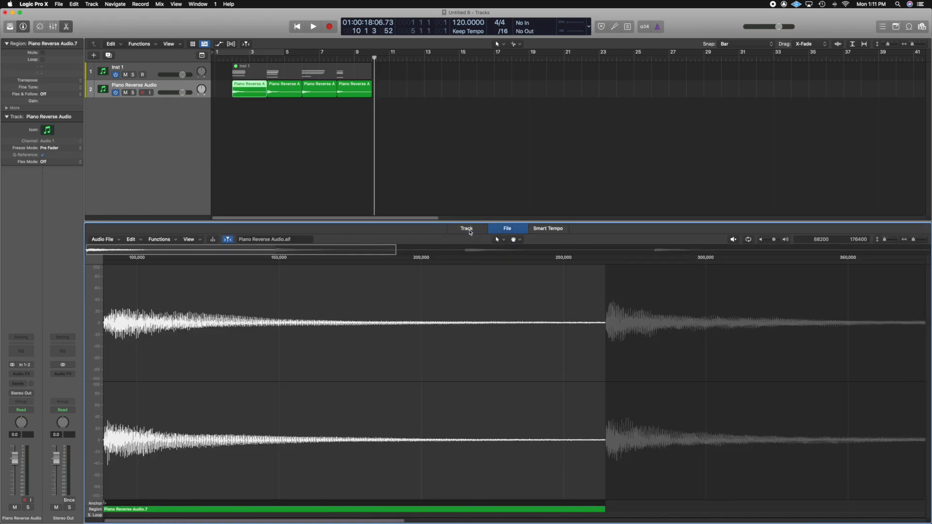
pyautogui.click(165, 239)
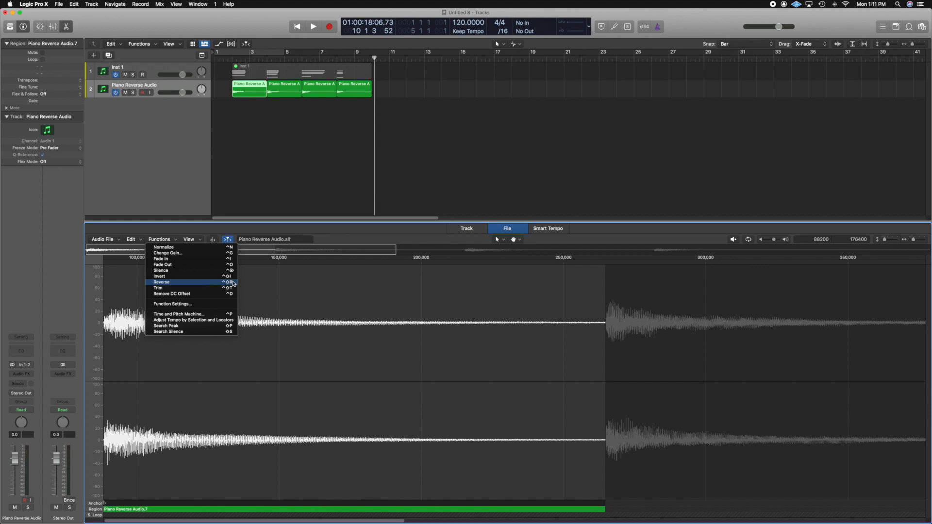
pyautogui.click(222, 197)
# Step: Reverse each of the four Piano Reverse Audio segments individually in the arrangement
pyautogui.click(254, 86)
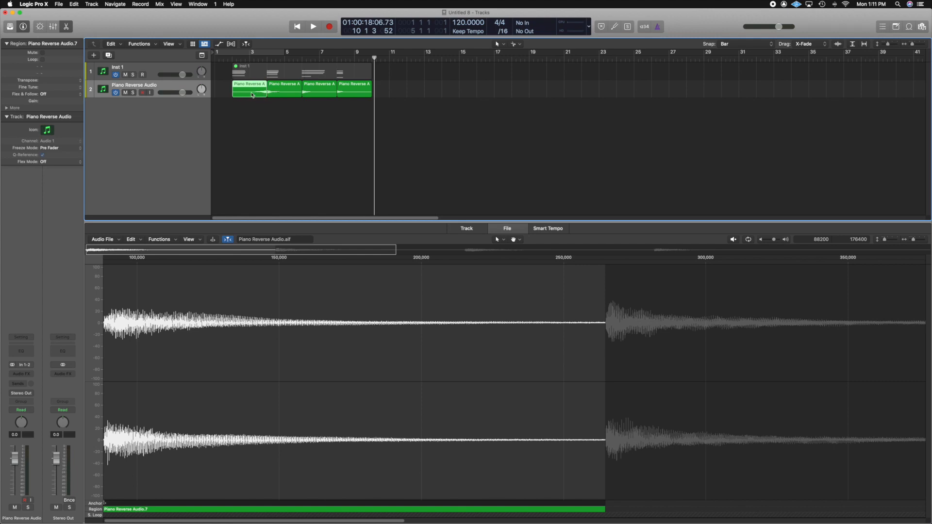
pyautogui.click(280, 95)
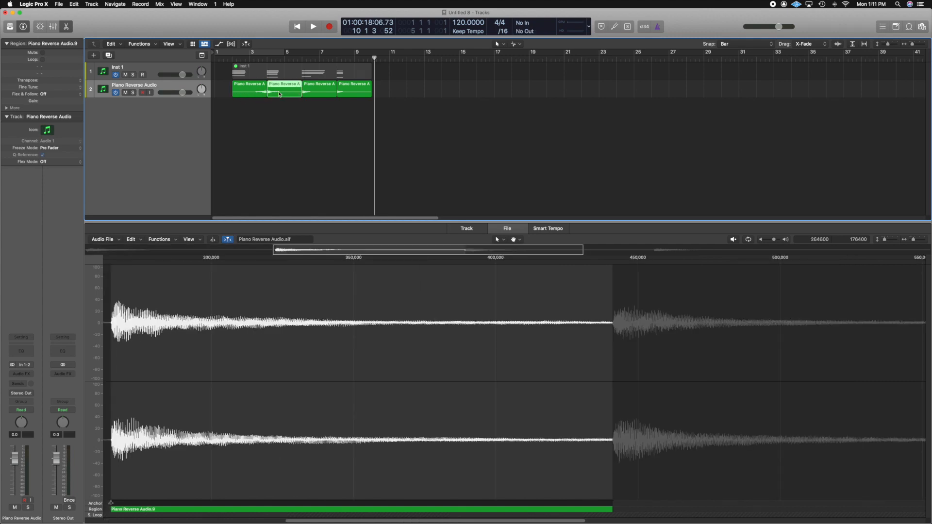
pyautogui.click(318, 95)
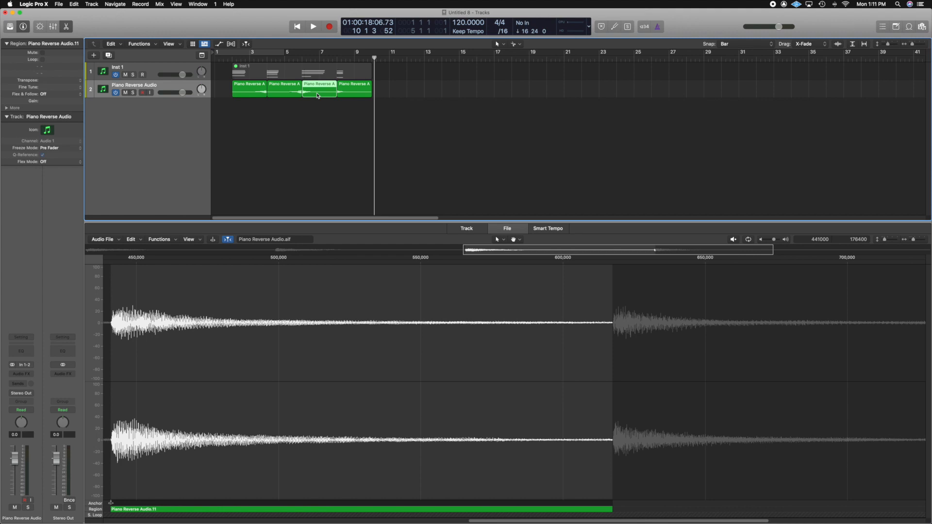
pyautogui.click(351, 93)
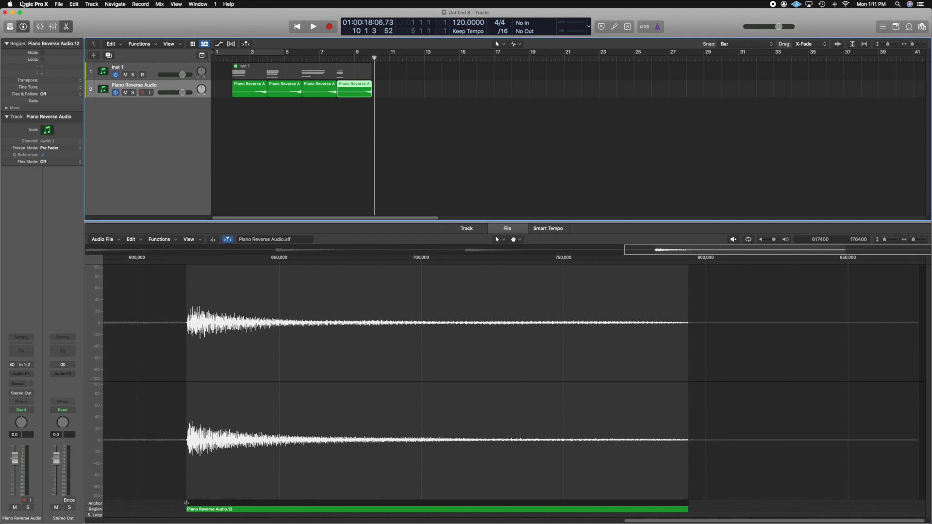
# Step: Check the Show Advanced Tools setting in the Advanced preferences and close the preferences
pyautogui.click(39, 7)
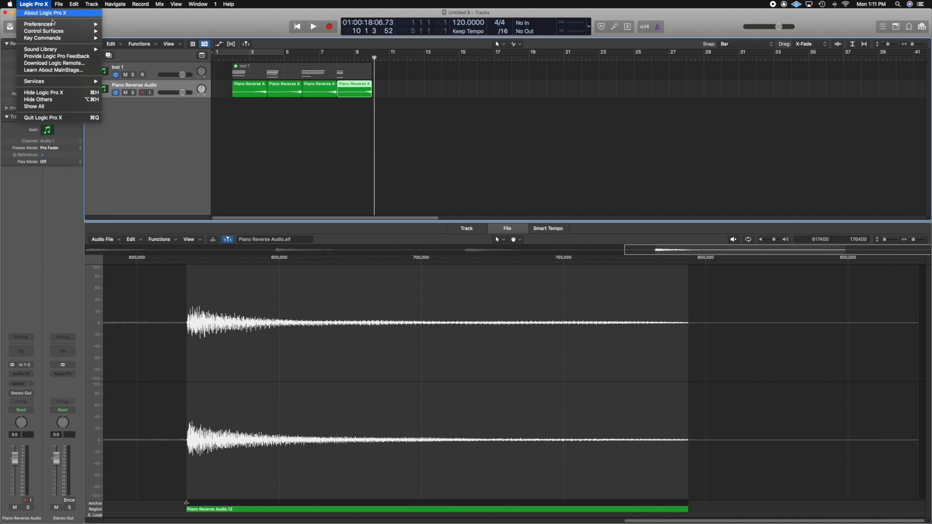
pyautogui.moveTo(79, 25)
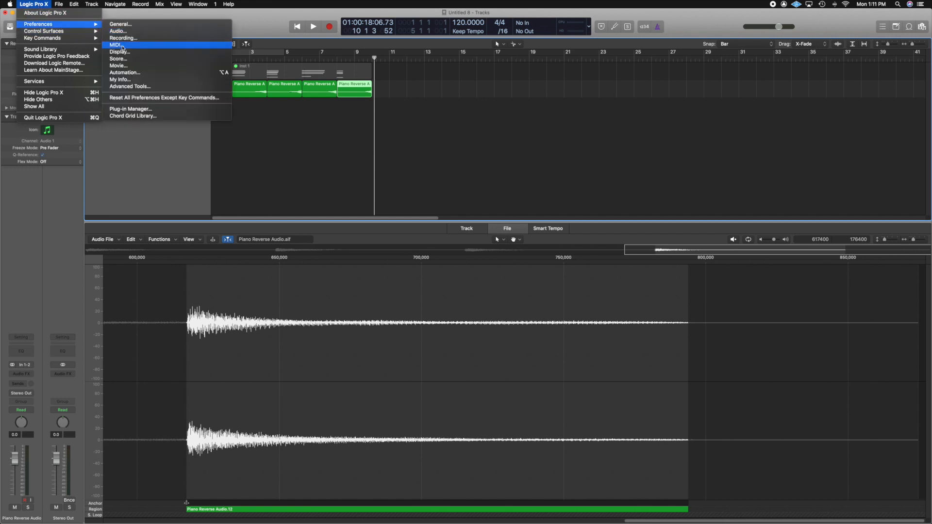
pyautogui.click(135, 87)
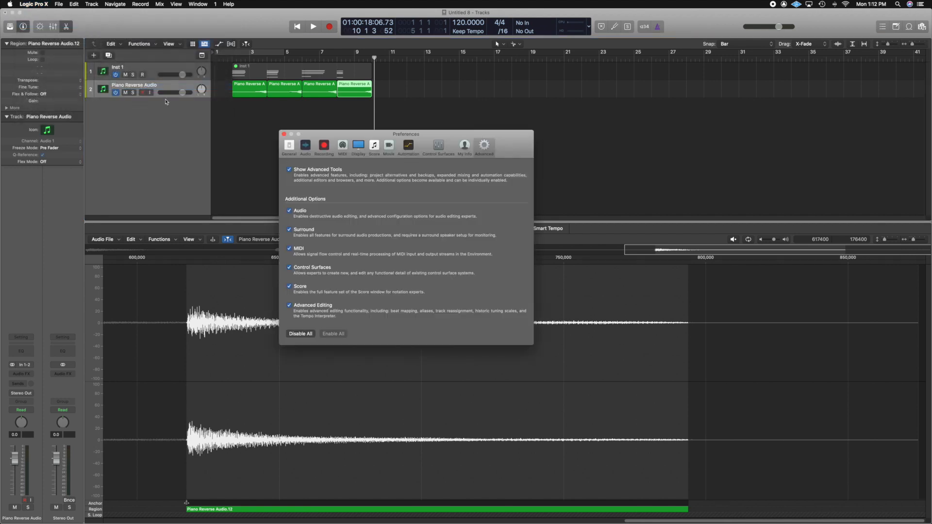
pyautogui.click(289, 170)
pyautogui.click(284, 135)
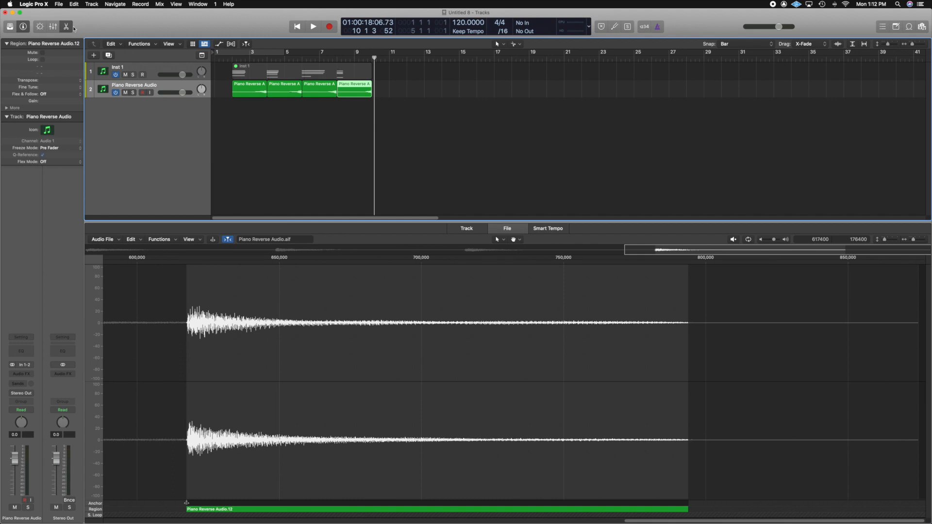
# Step: Close the editor pane and play back the reversed piano segments from bar 2
pyautogui.press('p')
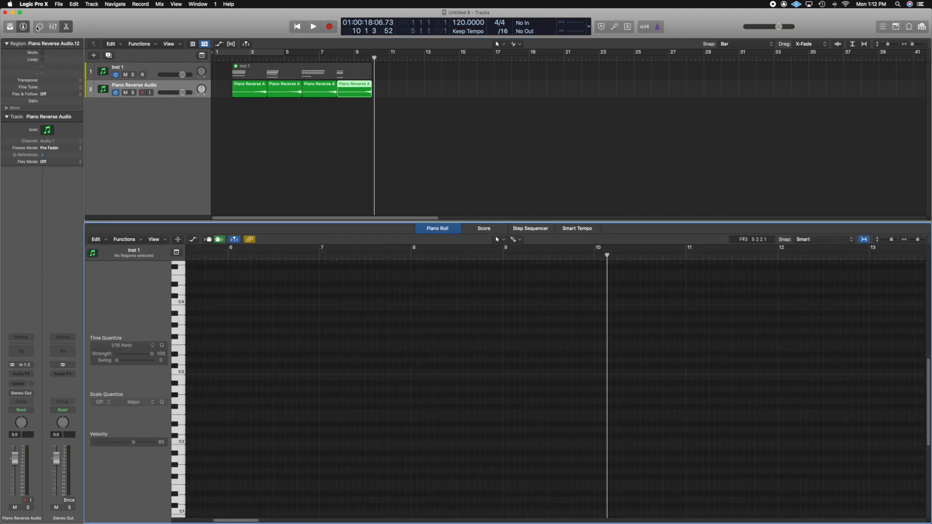
pyautogui.press('p')
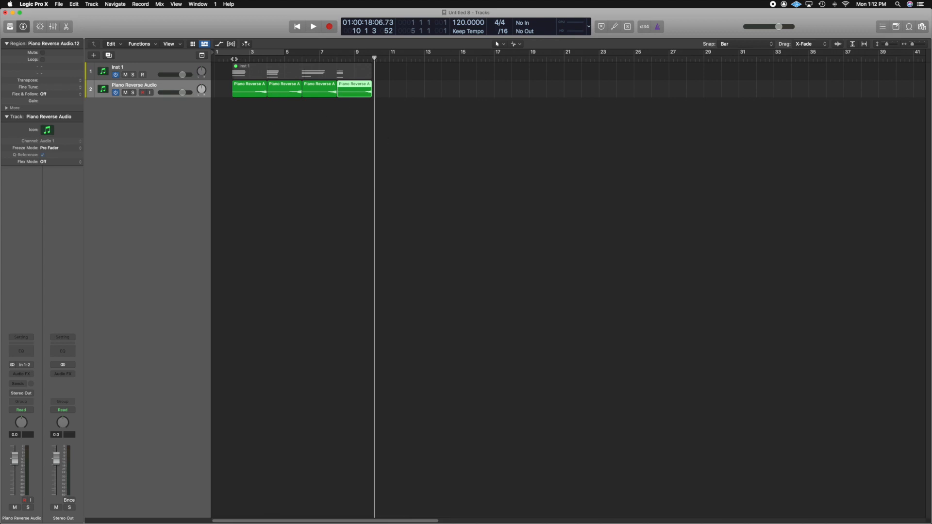
pyautogui.click(230, 58)
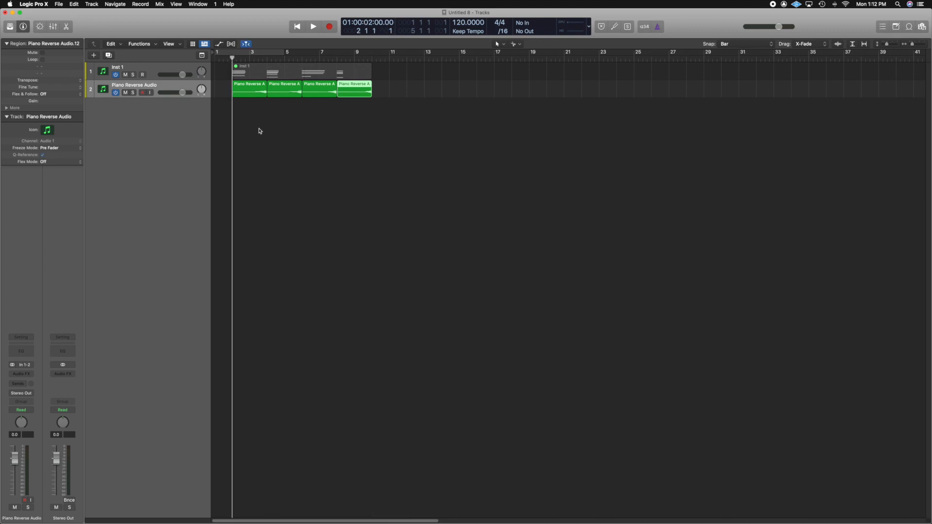
pyautogui.press('space')
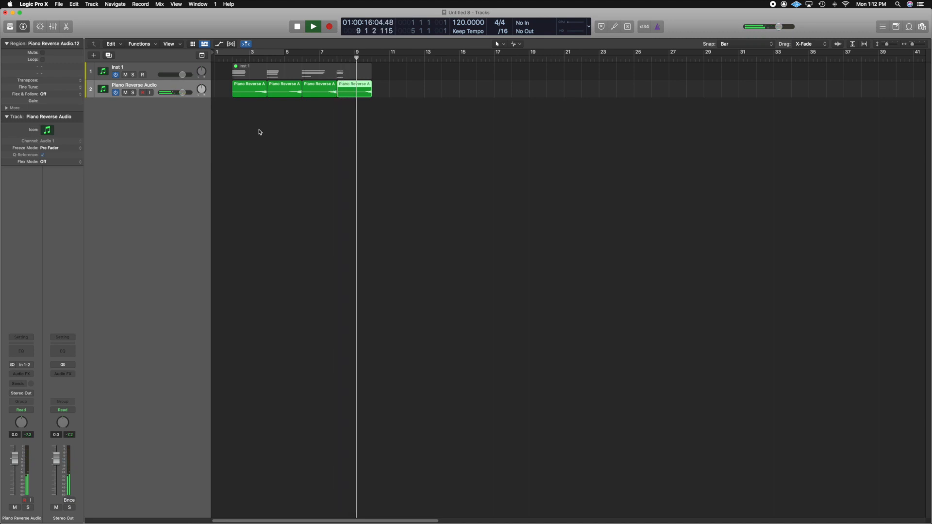
# Step: Stop playback and repeat the four reversed piano segments once, directly after the originals
pyautogui.press('space')
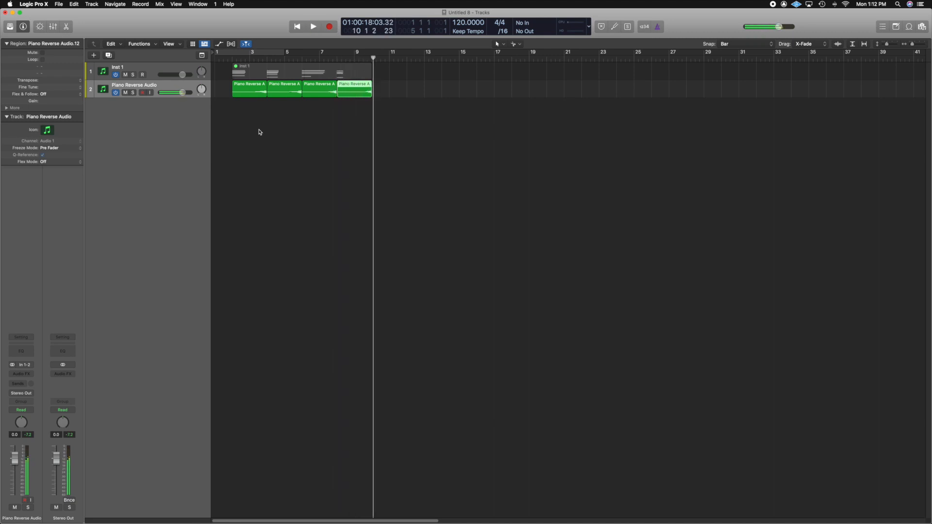
pyautogui.click(350, 109)
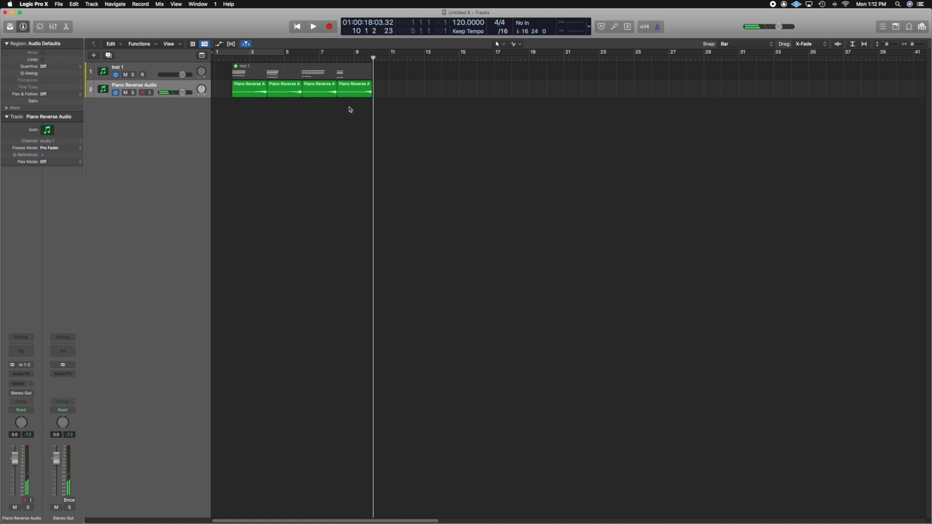
pyautogui.moveTo(350, 109); pyautogui.dragTo(246, 96)
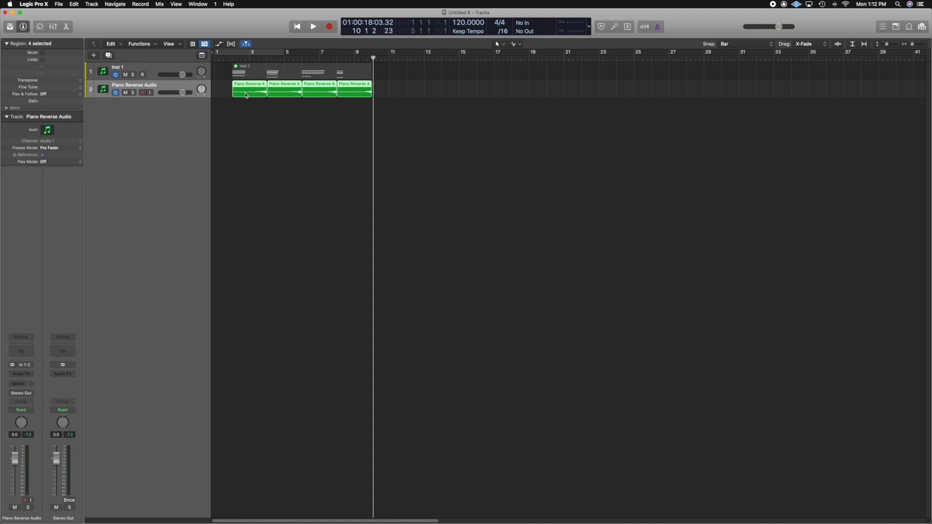
pyautogui.press('super+r')
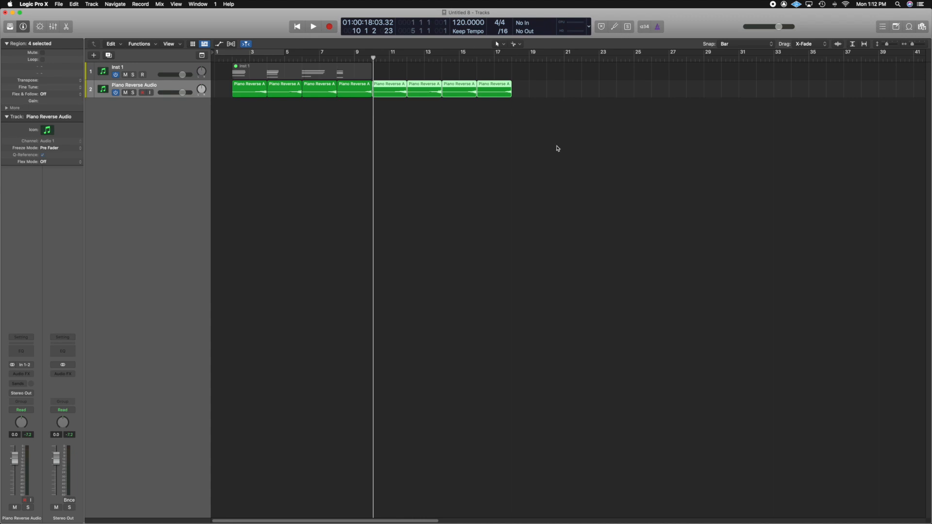
# Step: Play the transition into the repeated segments from bar 10, and undo the repetition
pyautogui.click(393, 56)
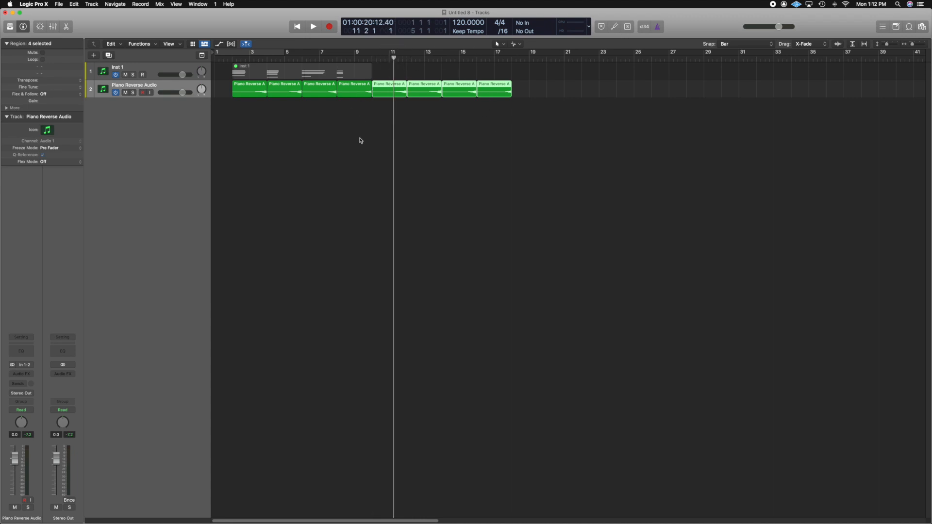
pyautogui.click(359, 94)
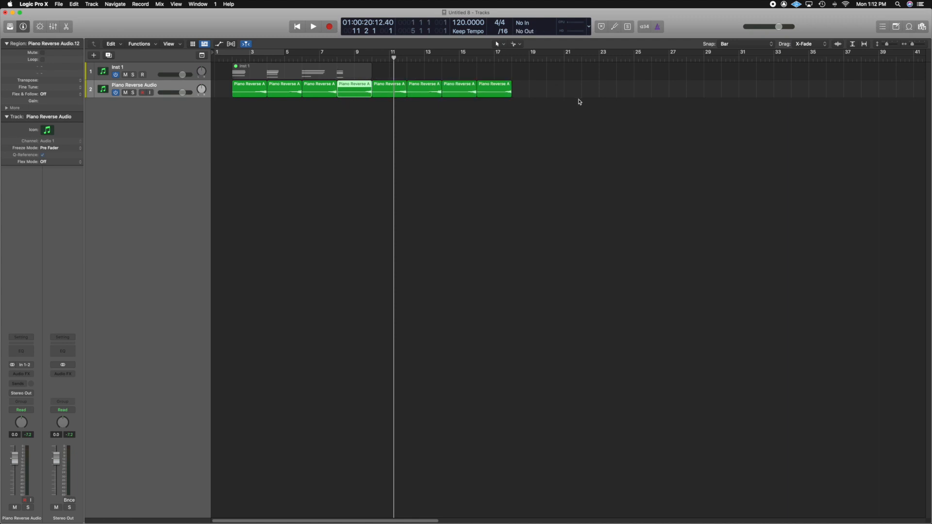
pyautogui.click(370, 58)
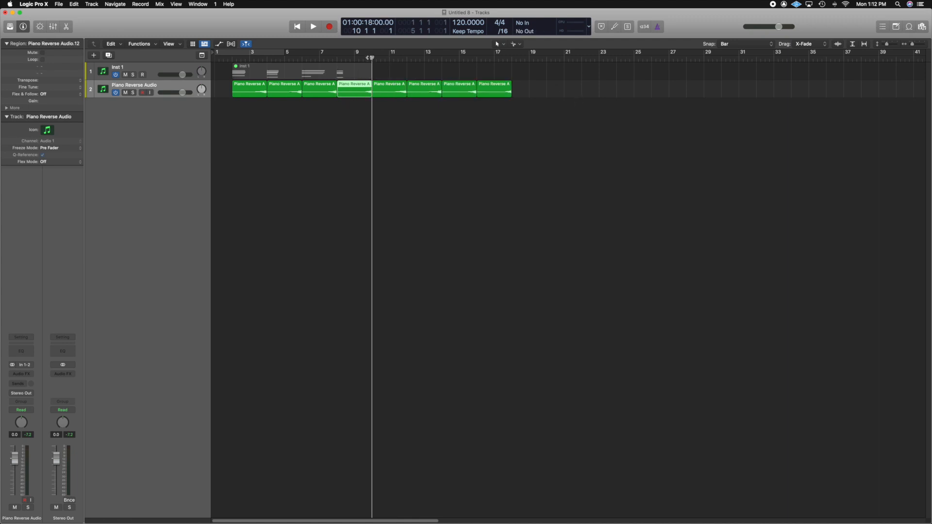
pyautogui.press('space')
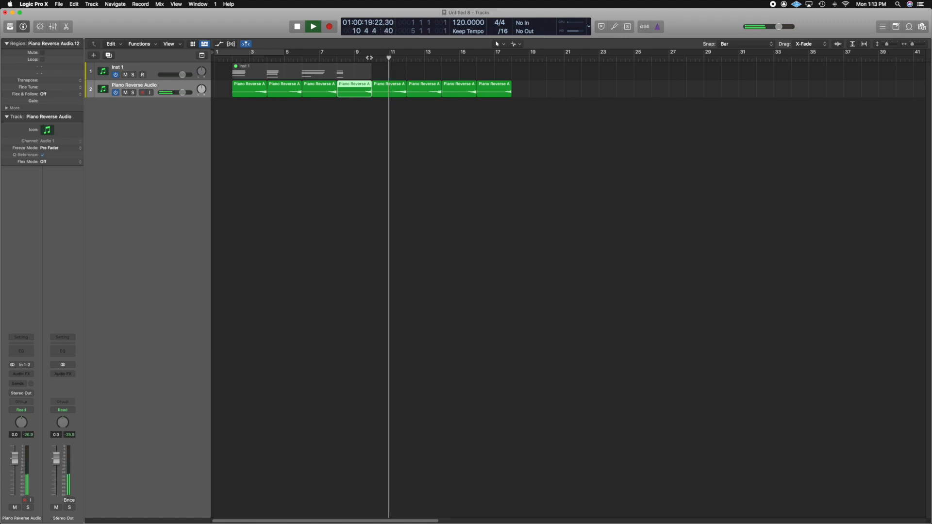
pyautogui.press('space')
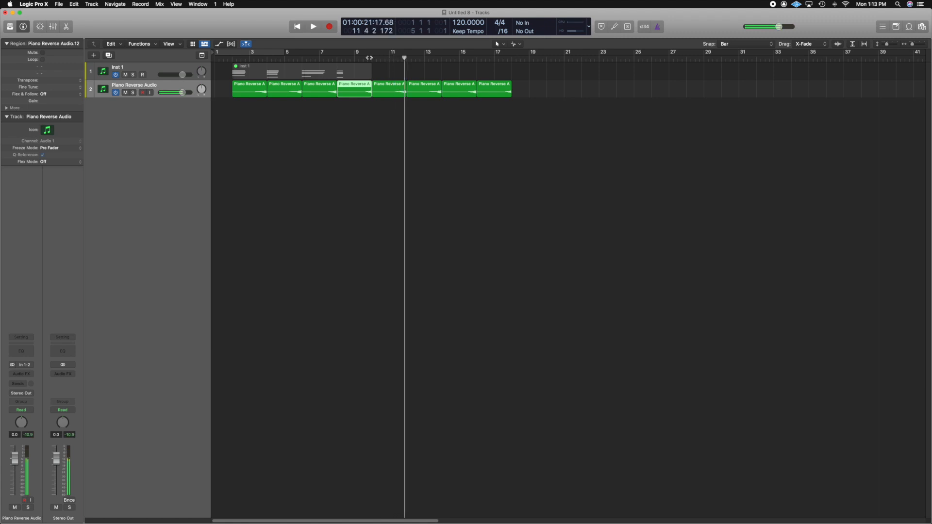
pyautogui.click(391, 151)
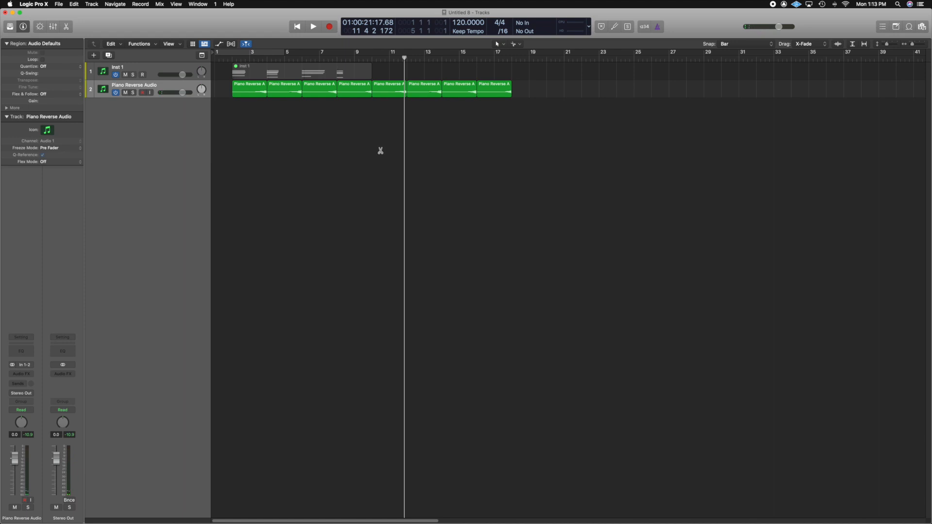
pyautogui.press('super+z')
# Step: Try to join the four reversed piano segments into one region, cancelling the creation of a new audio file
pyautogui.moveTo(377, 116); pyautogui.dragTo(253, 88)
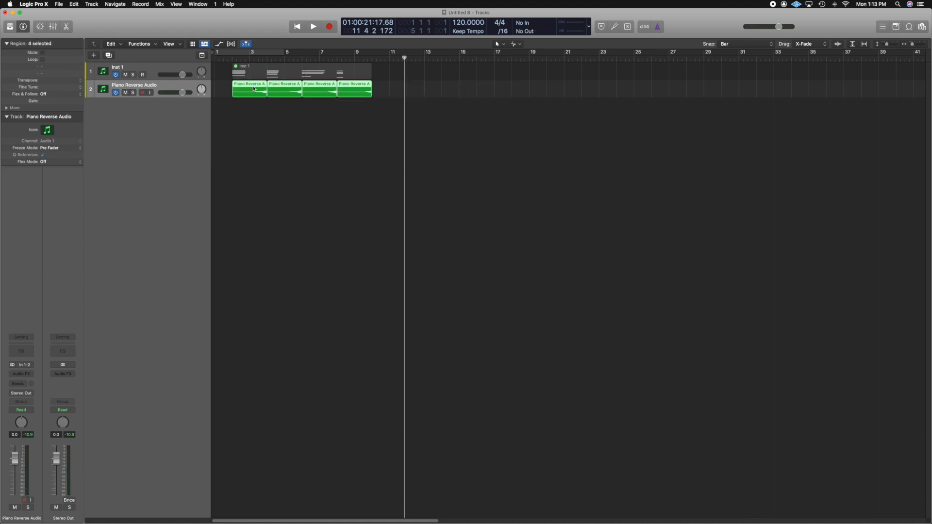
pyautogui.press('super+j')
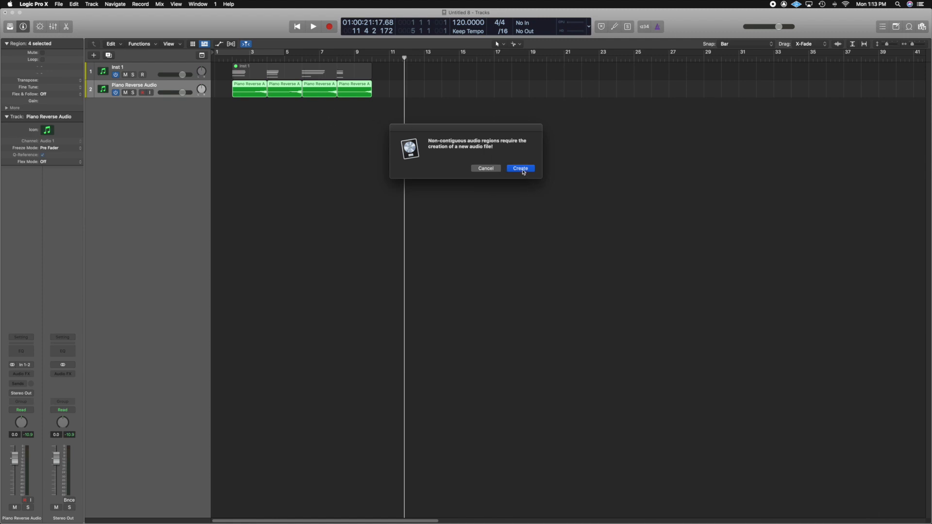
pyautogui.click(487, 169)
pyautogui.click(408, 133)
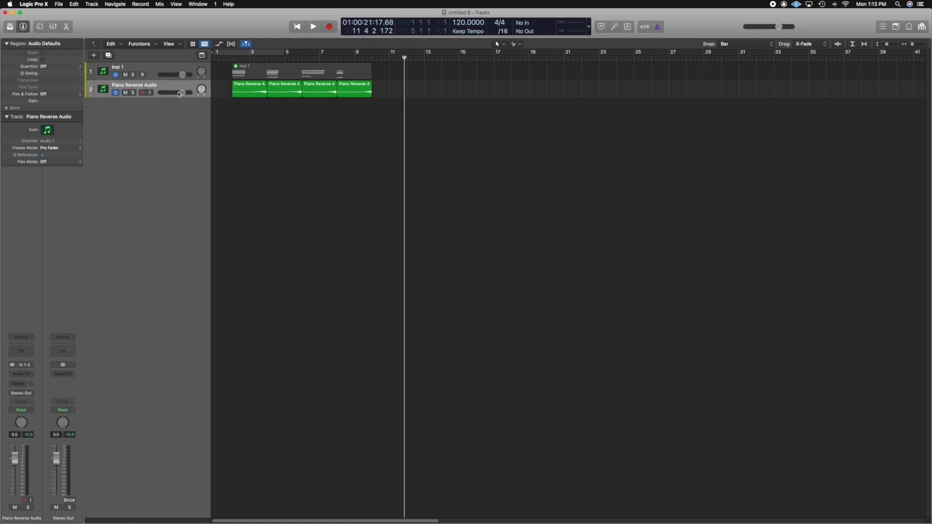
# Step: Add a send to Bus 1 on the Piano Reverse Audio track and show the mixer
pyautogui.click(17, 384)
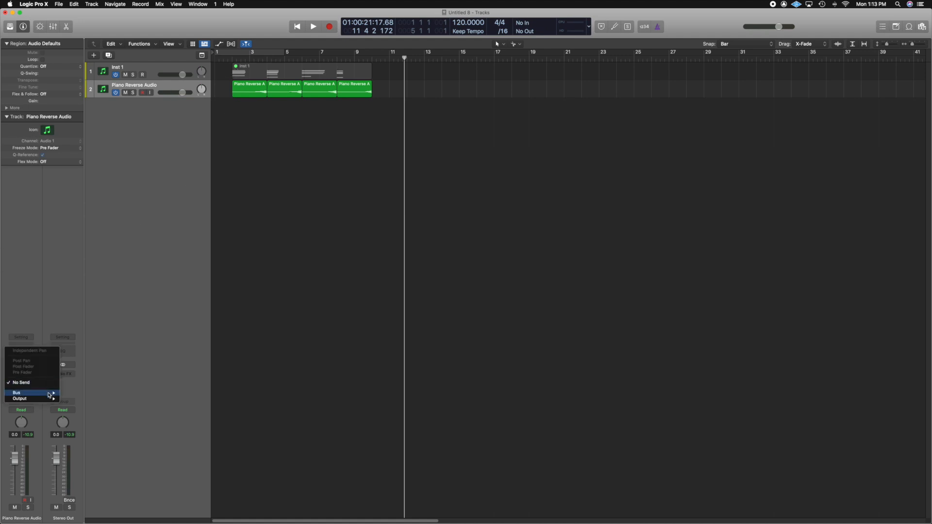
pyautogui.moveTo(51, 393)
pyautogui.click(77, 292)
pyautogui.press('x')
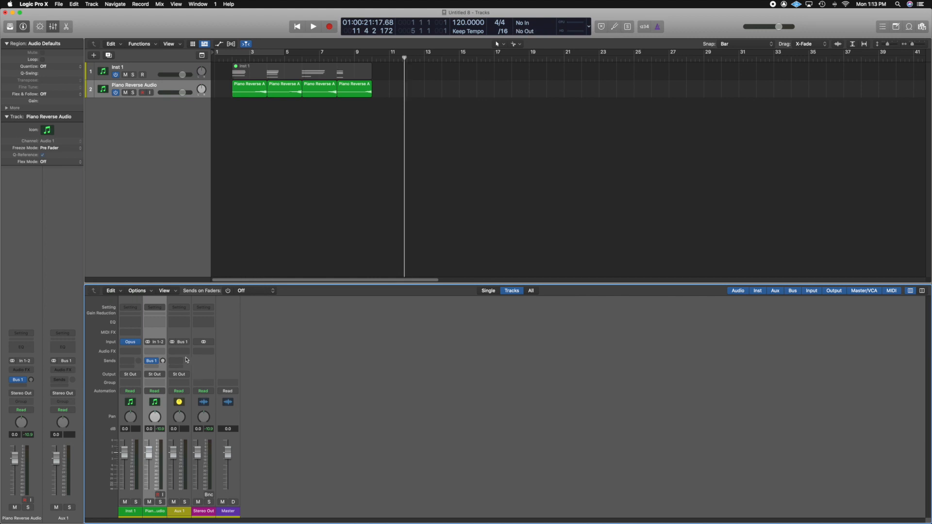
# Step: Insert the Audio Ease Altiverb 7 reverb as an audio effect on the Aux 1 channel
pyautogui.click(184, 353)
pyautogui.moveTo(204, 495)
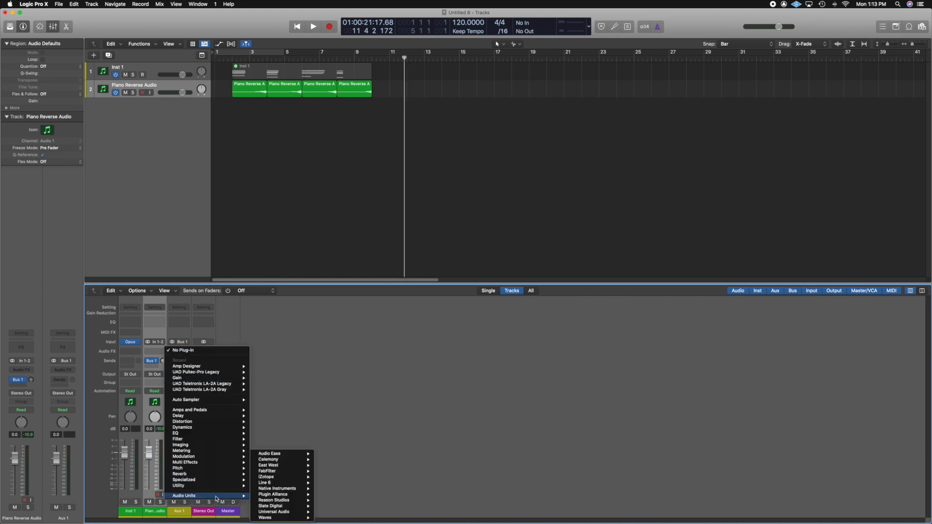
pyautogui.moveTo(272, 454)
pyautogui.click(326, 459)
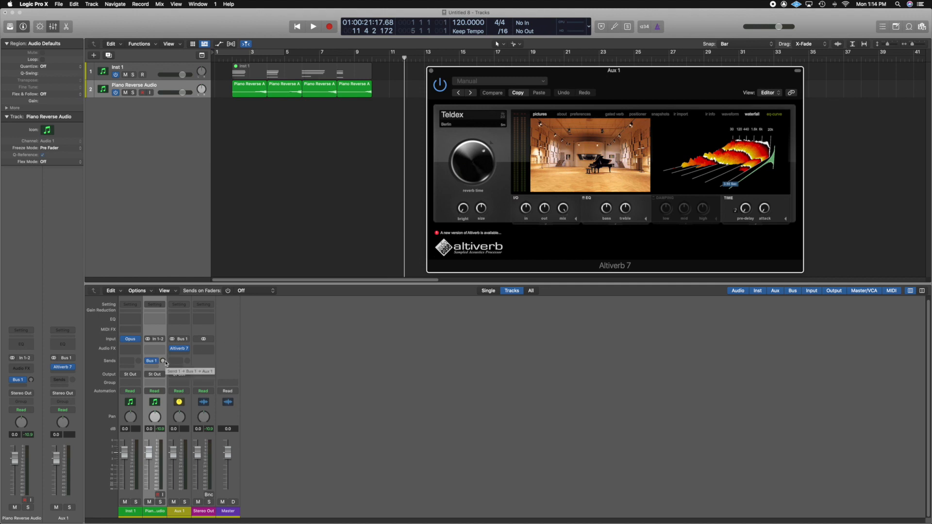
# Step: Raise the Piano Reverse Audio track's Bus 1 send level while playing from the start, and close the reverb window
pyautogui.press('Return')
pyautogui.press('space')
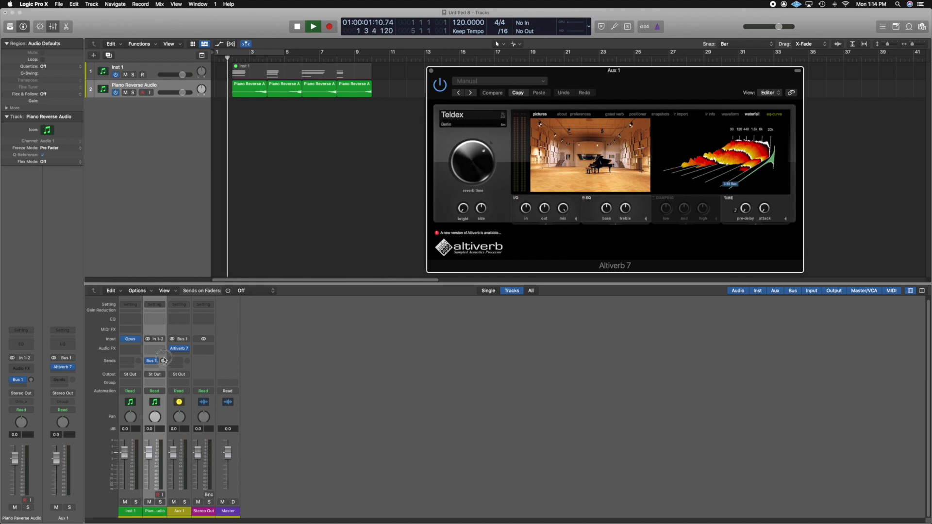
pyautogui.moveTo(164, 360); pyautogui.dragTo(172, 302)
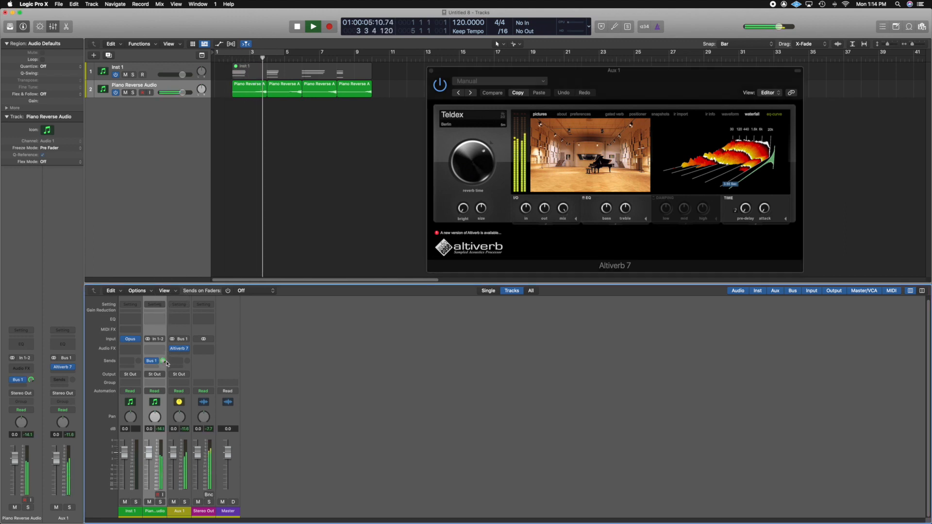
pyautogui.moveTo(163, 361); pyautogui.dragTo(162, 370)
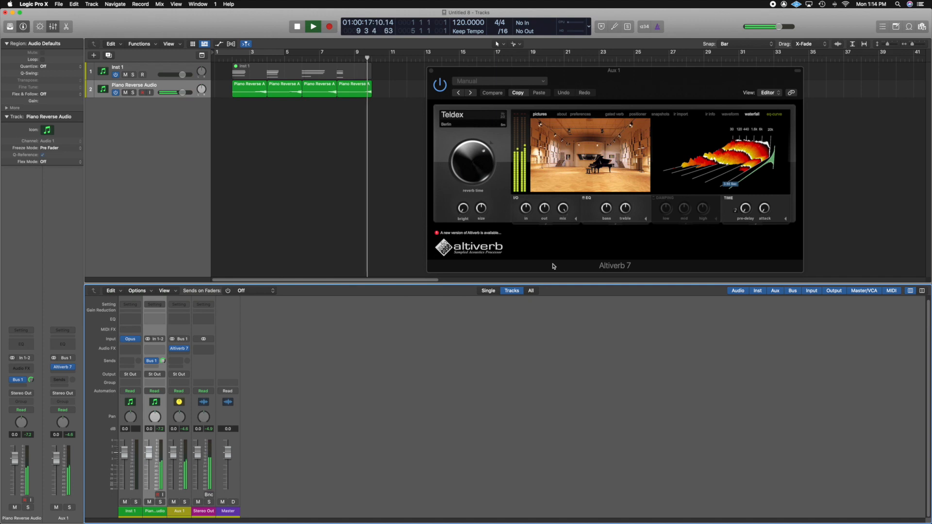
pyautogui.press('space')
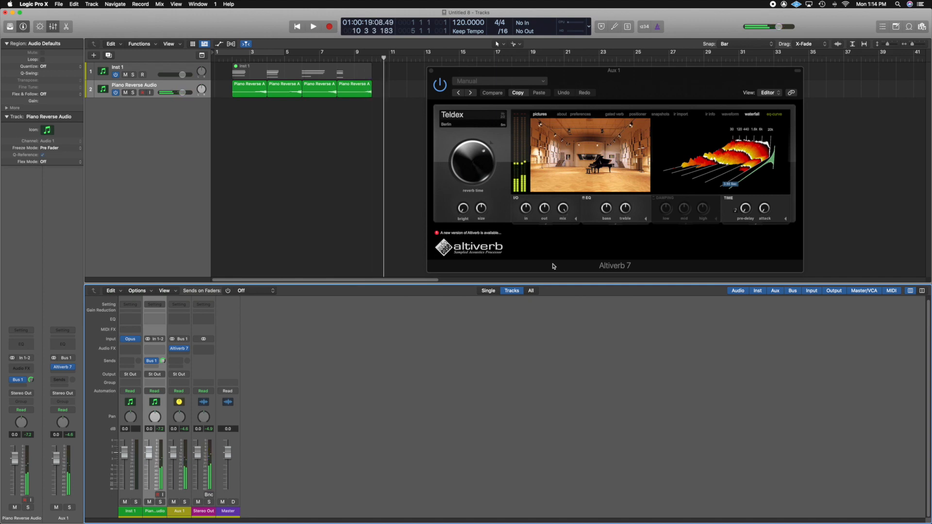
pyautogui.click(430, 73)
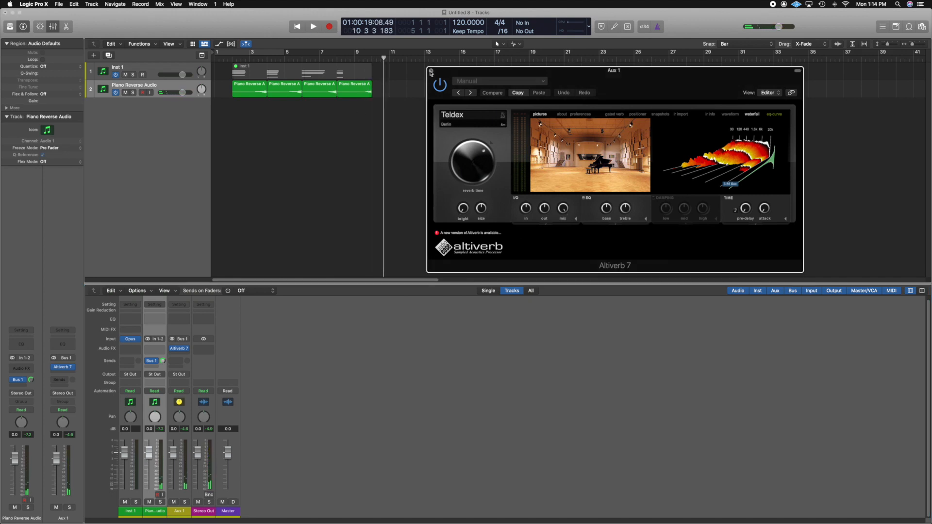
pyautogui.click(430, 72)
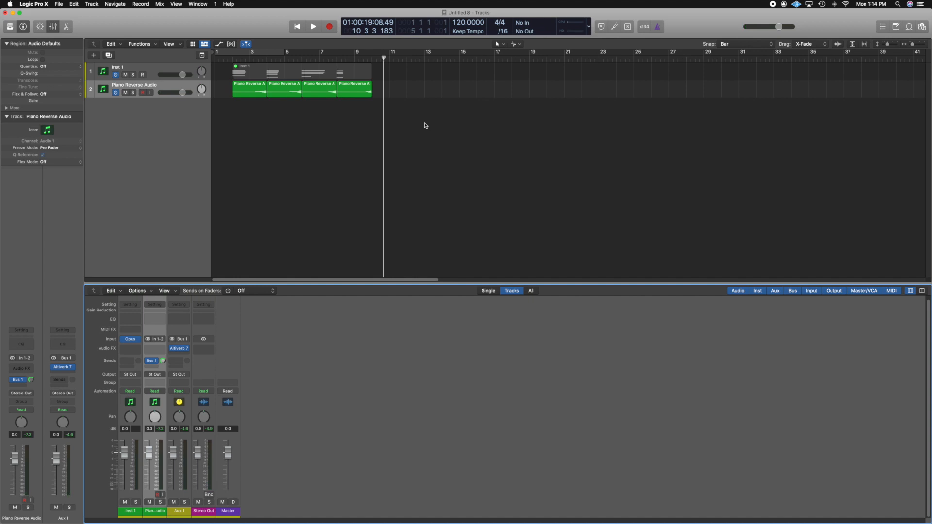